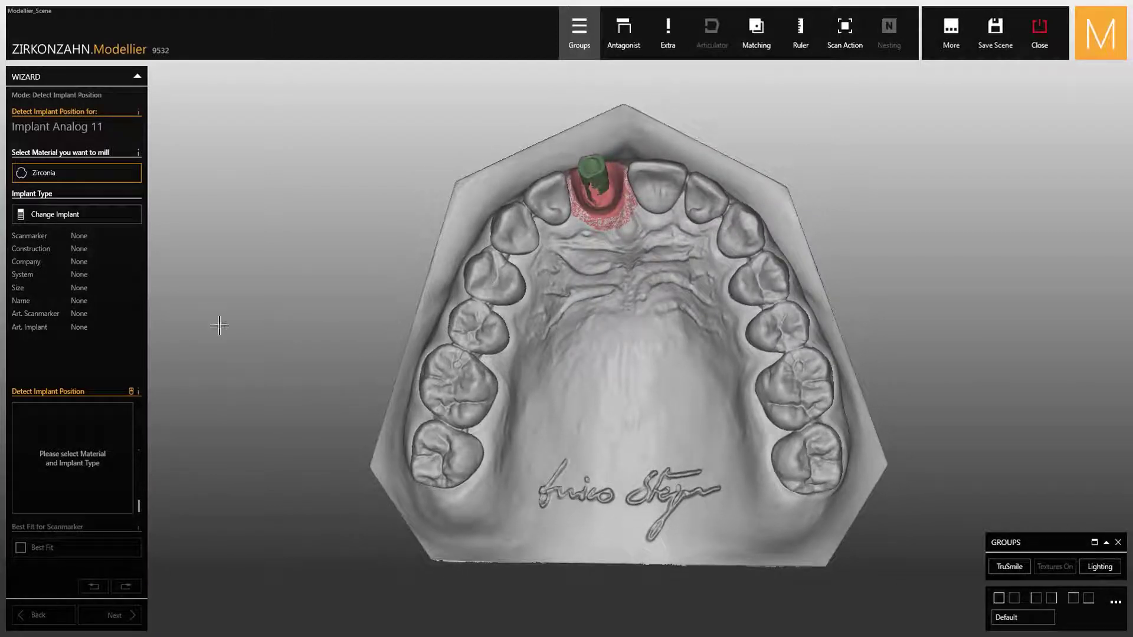
Set tooth 11's implant to Nobel Biocare NobelActive 3.0 mm, parallel angled-screw-channel titan base, white scanmarker.
click(119, 213)
click(195, 274)
click(452, 263)
click(548, 262)
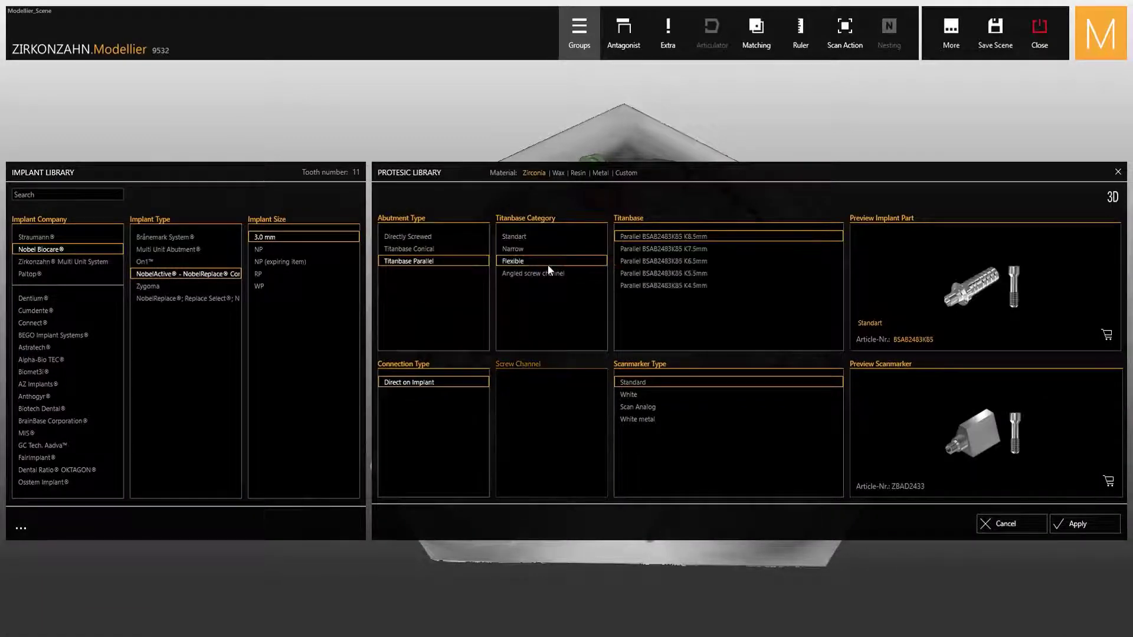
click(549, 273)
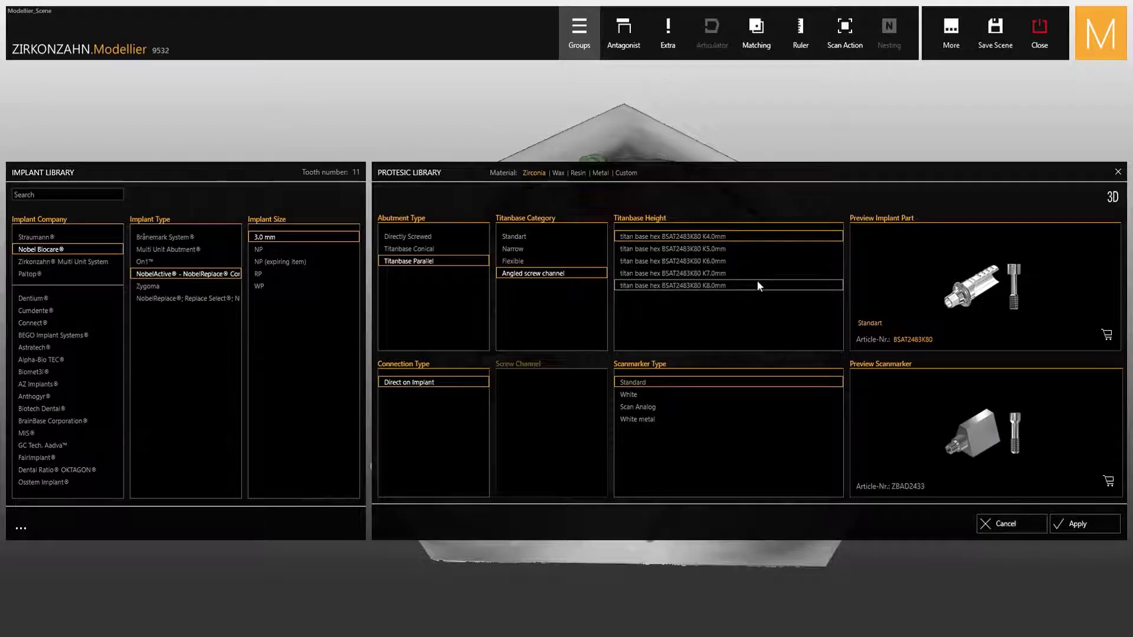
click(649, 394)
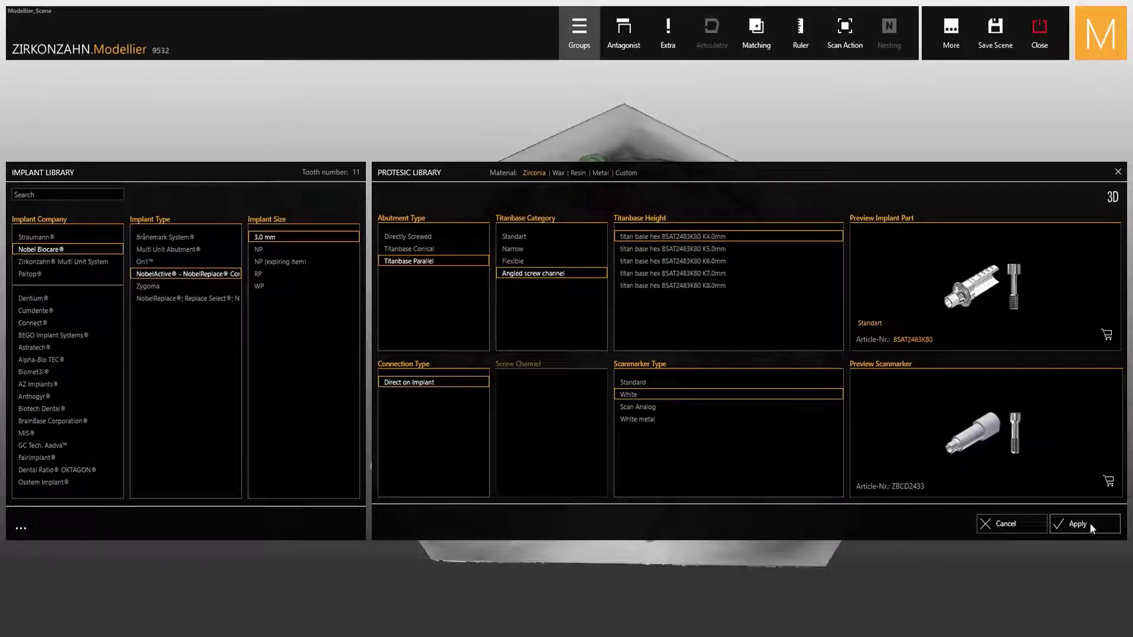
click(1078, 523)
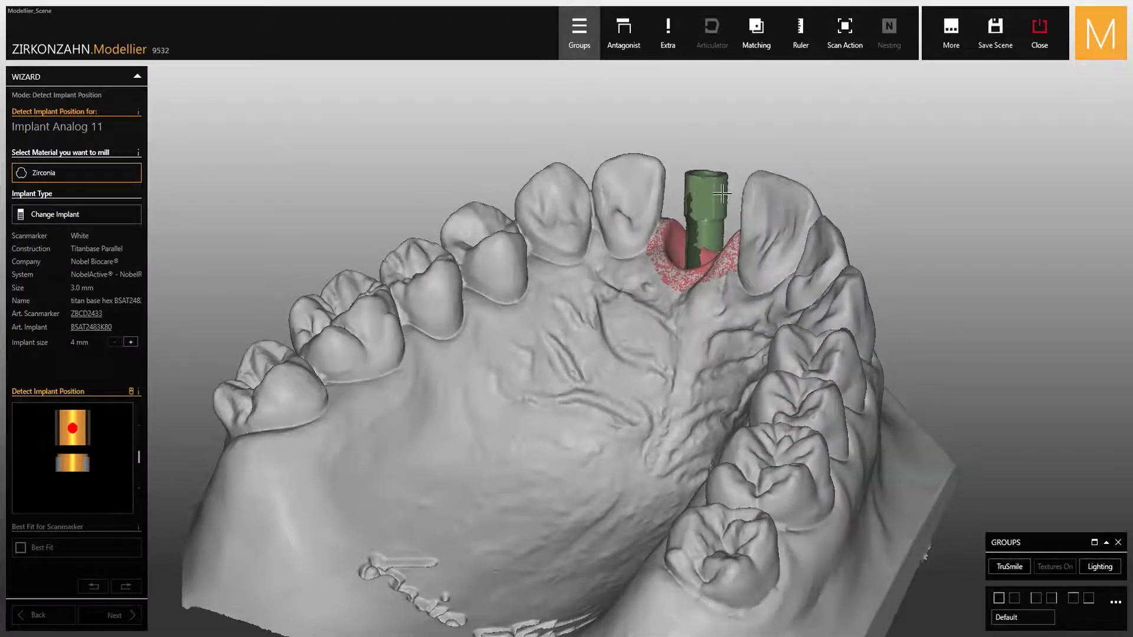
Detect the implant from the scanmarker, enlarge the implant size four steps, and advance.
click(721, 194)
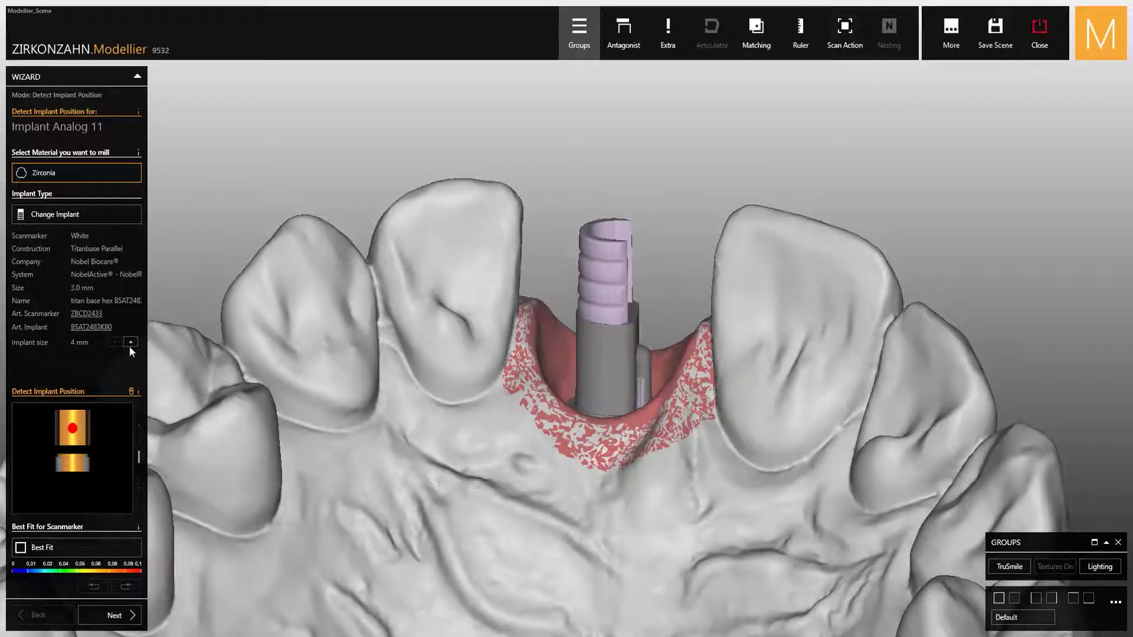
click(129, 343)
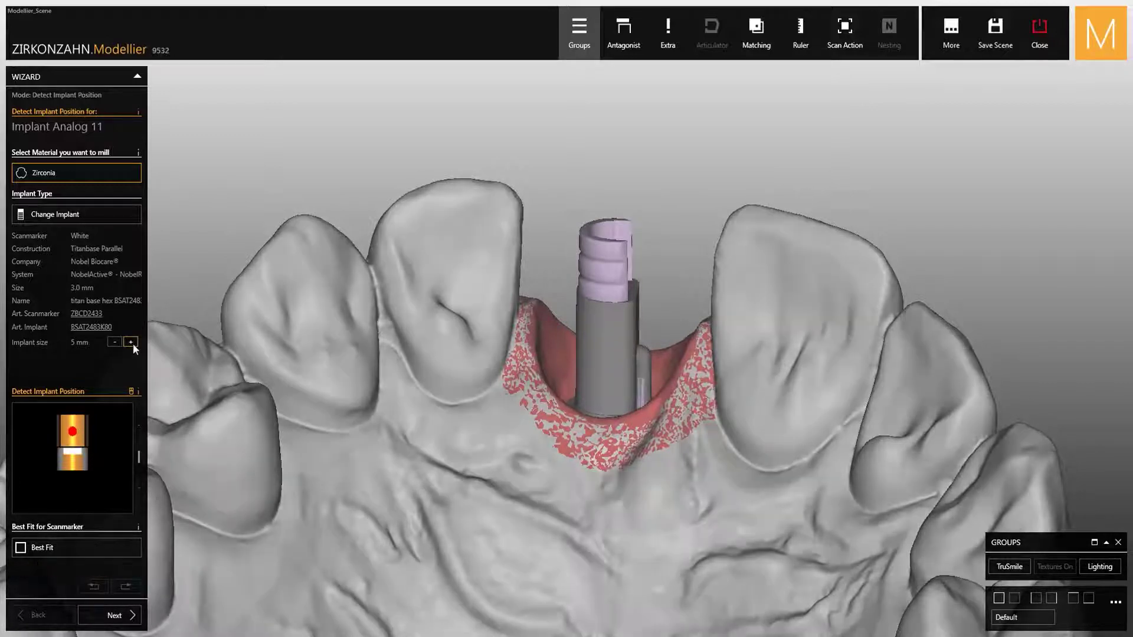
click(132, 343)
click(132, 343)
click(132, 343)
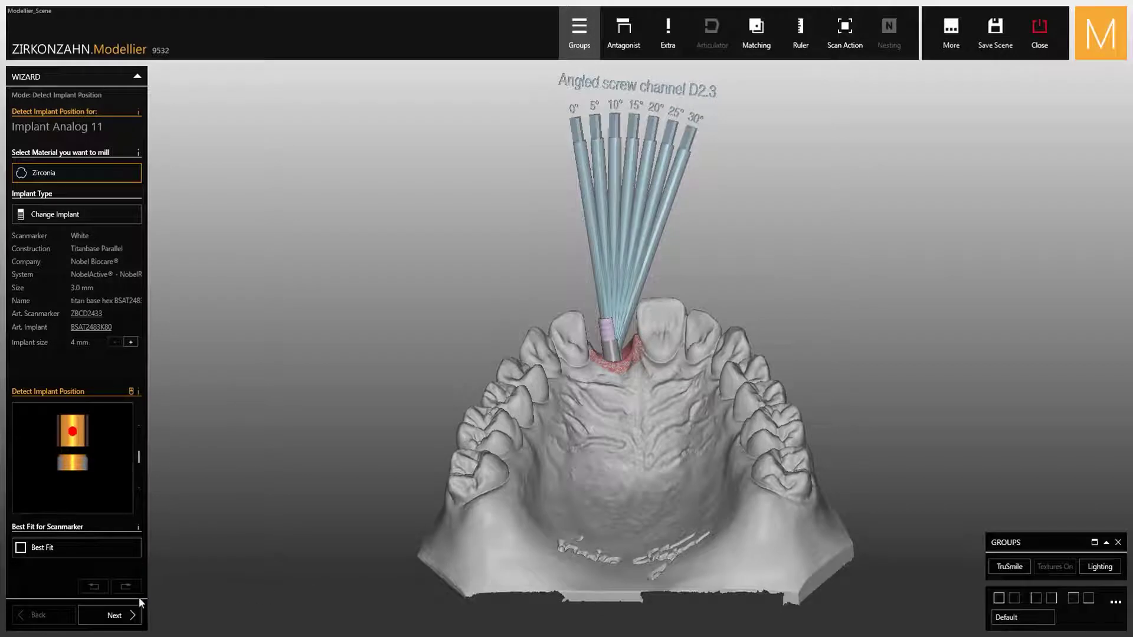
click(131, 612)
Open the implant connection library switcher from the model's function list.
click(136, 78)
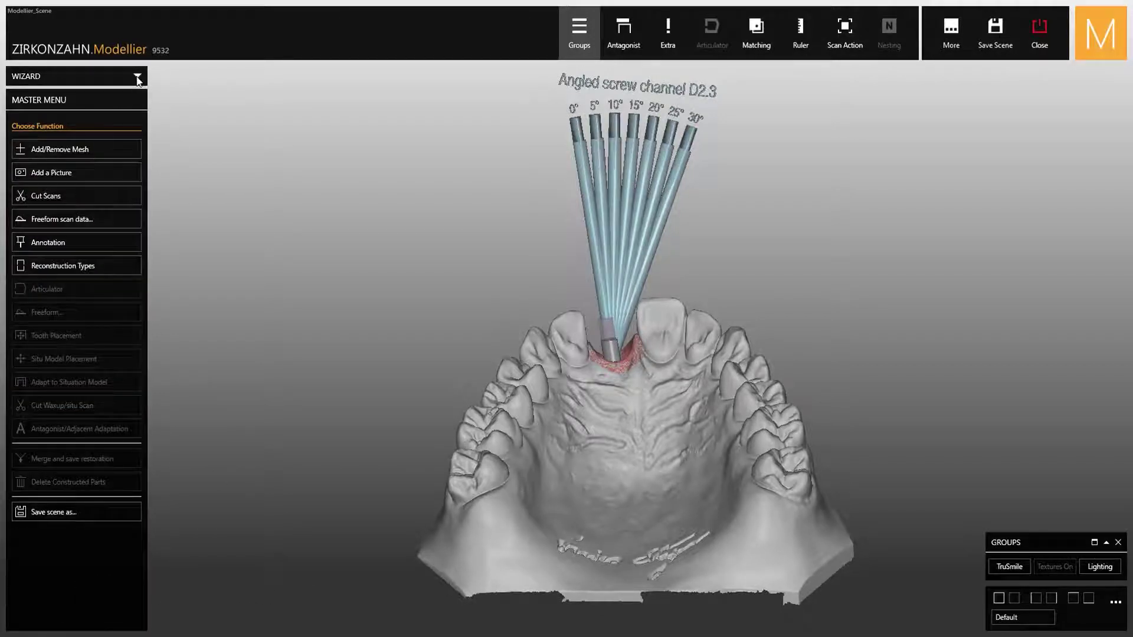
right_click(236, 194)
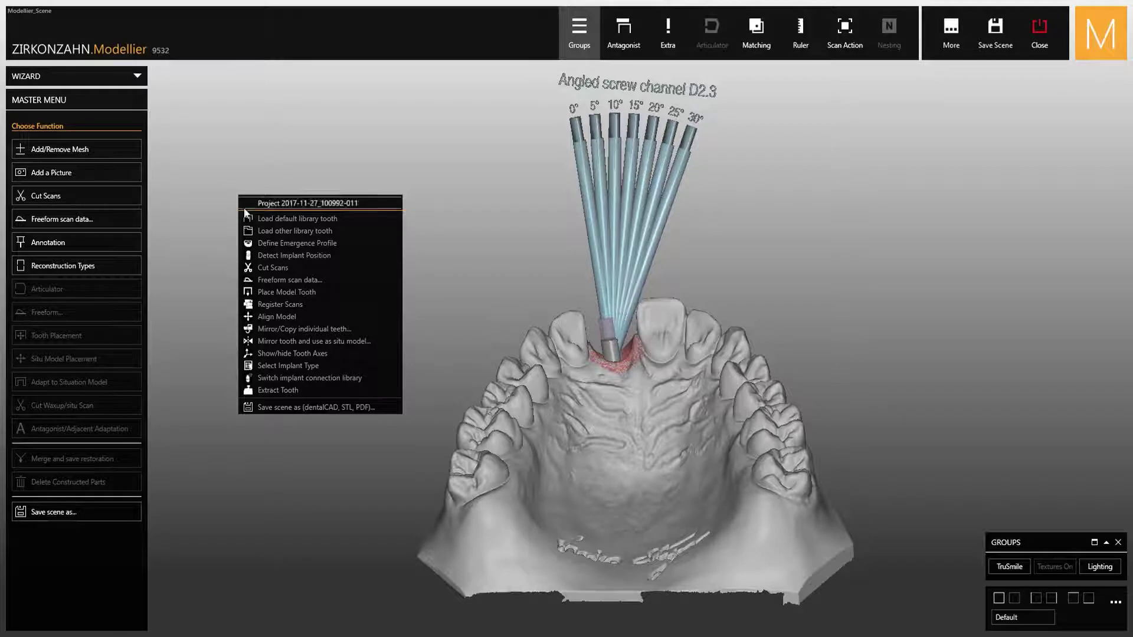
click(369, 379)
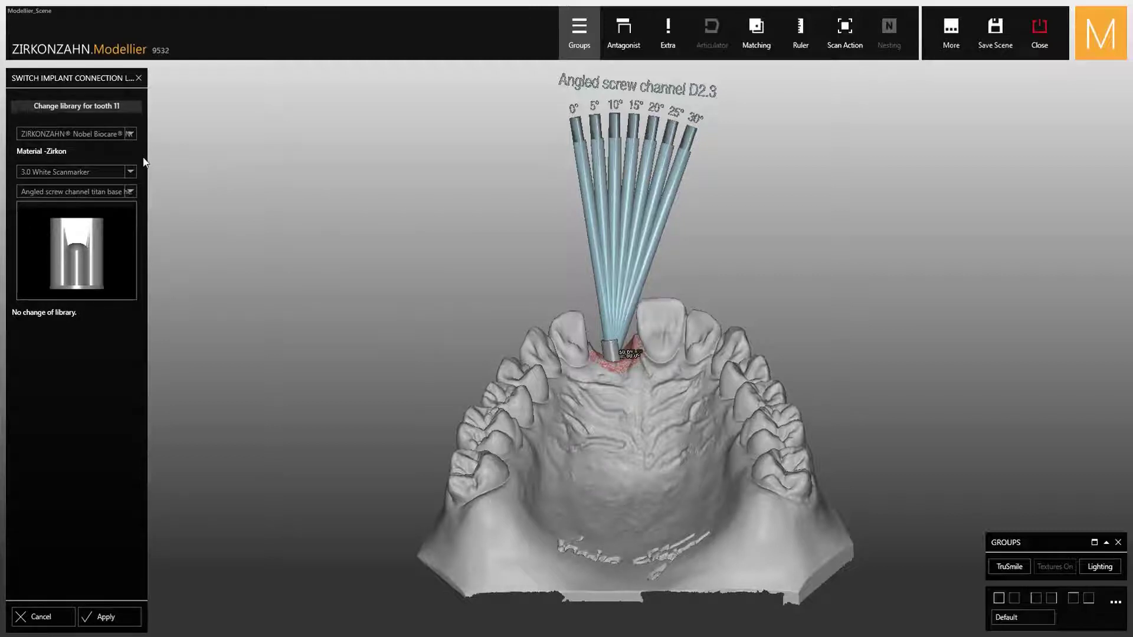
Try a non-hex angled-screw-channel titan base, then undo the library change.
click(133, 190)
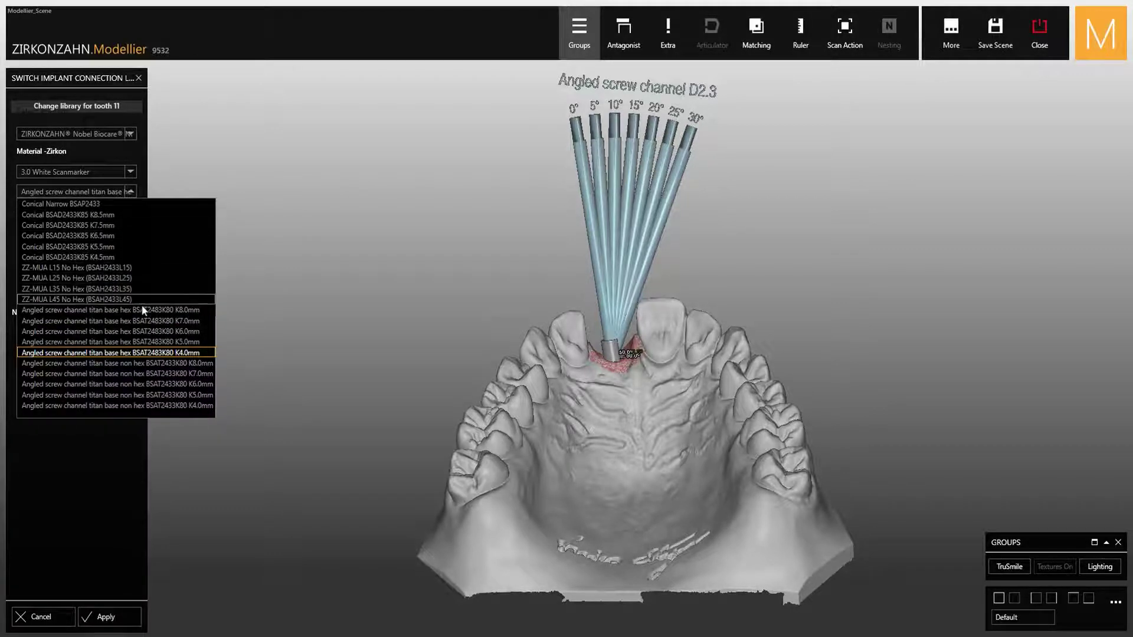
click(165, 365)
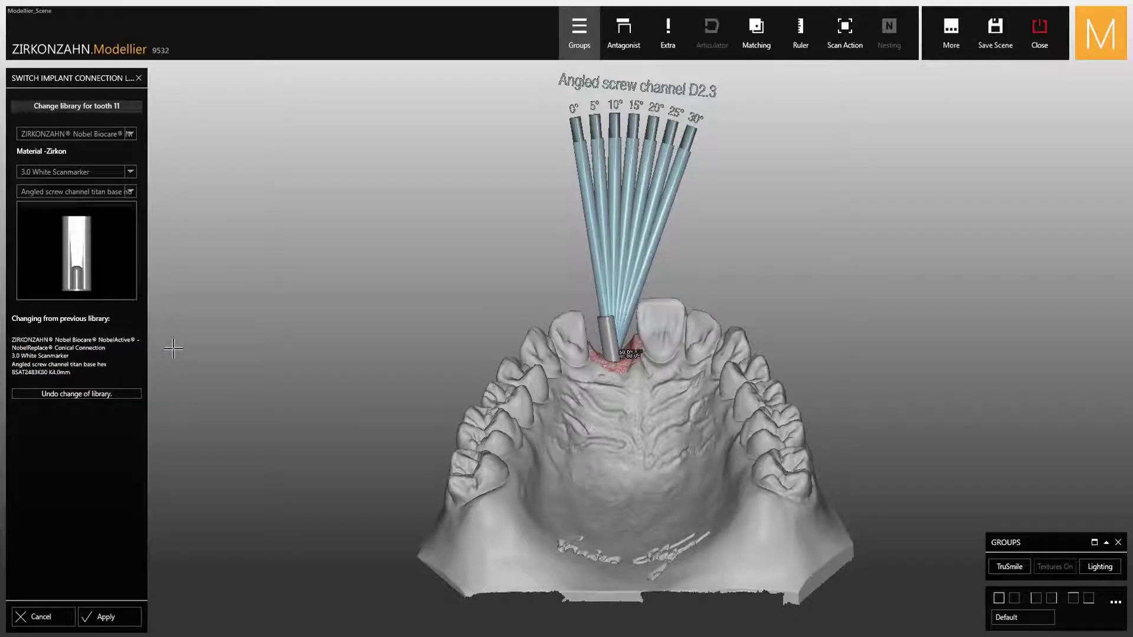
click(114, 394)
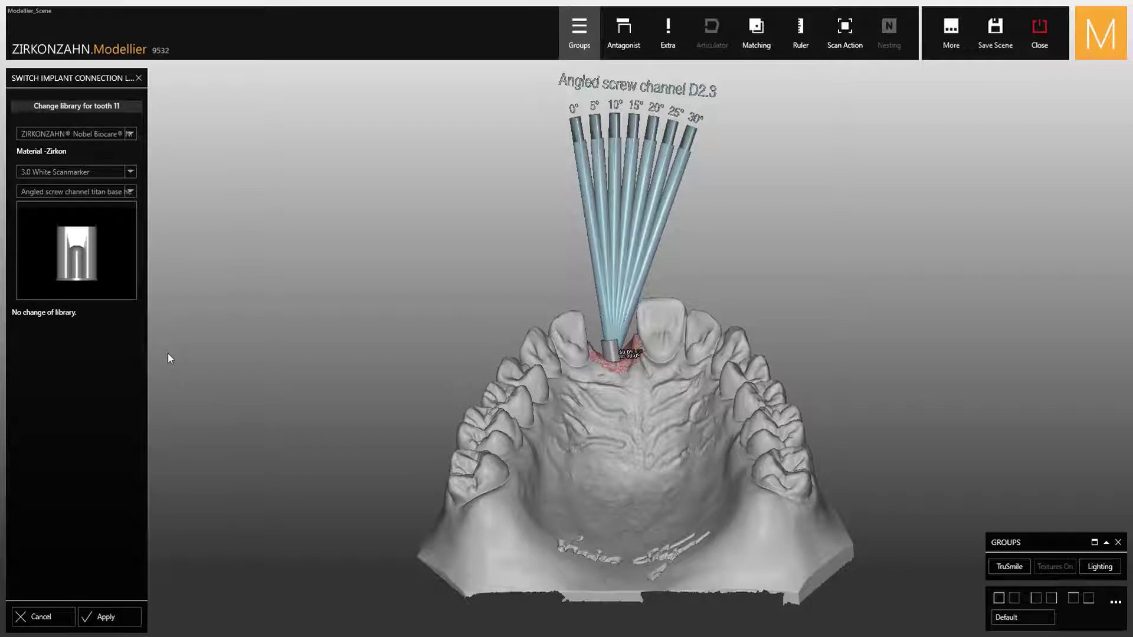
drag(115, 277, 113, 276)
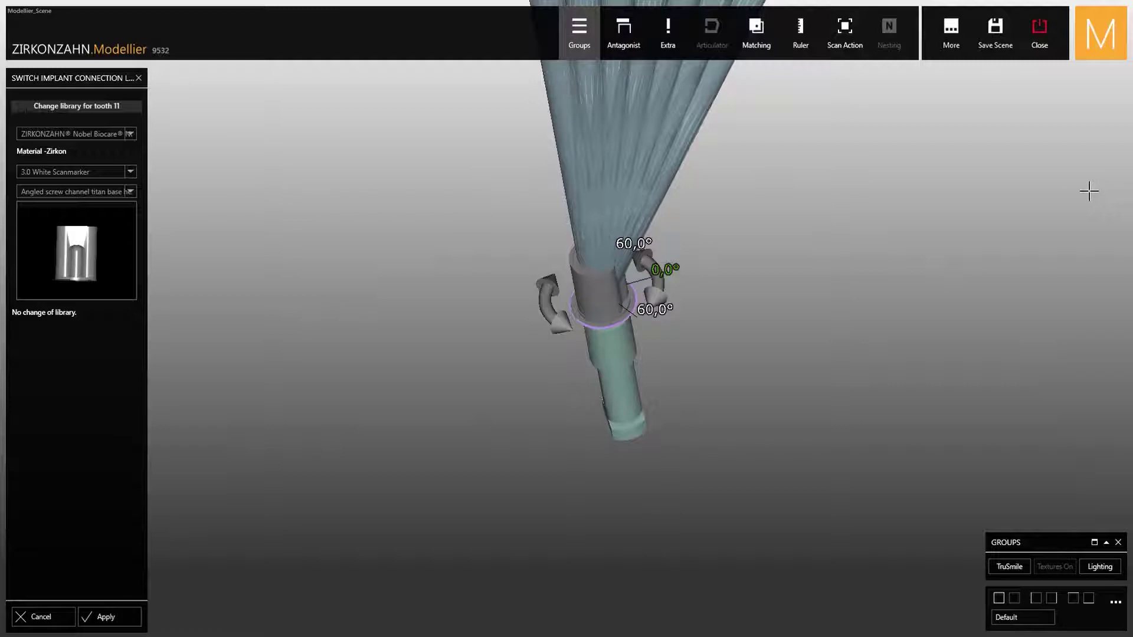
Rotate the titan base around the implant axis to 120° and apply the connection change.
drag(658, 286, 633, 324)
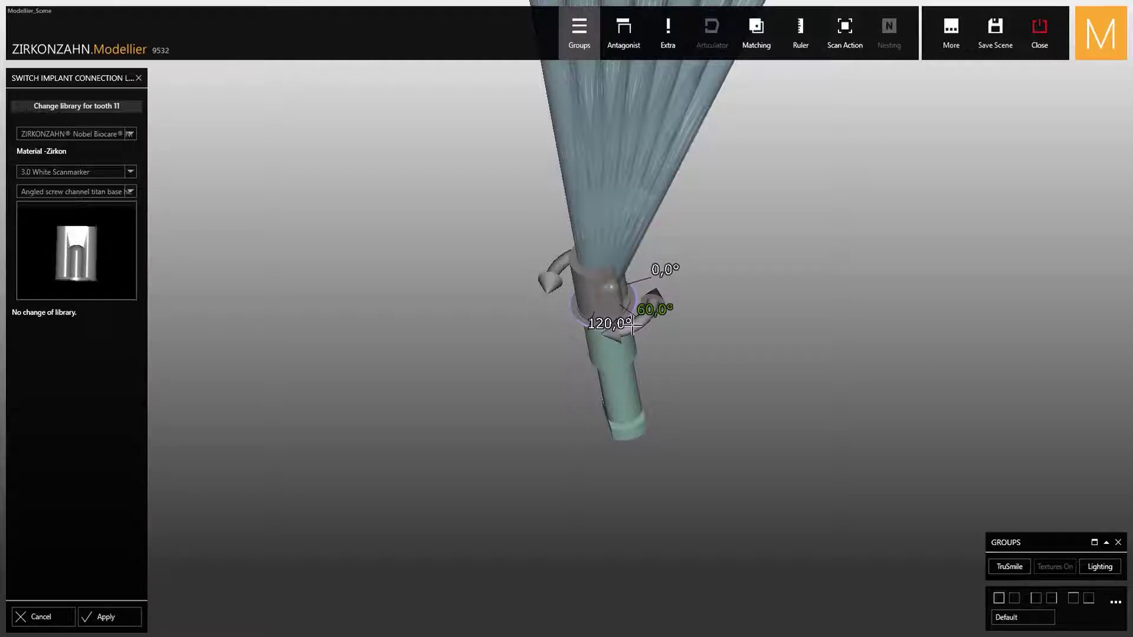
drag(632, 324, 582, 338)
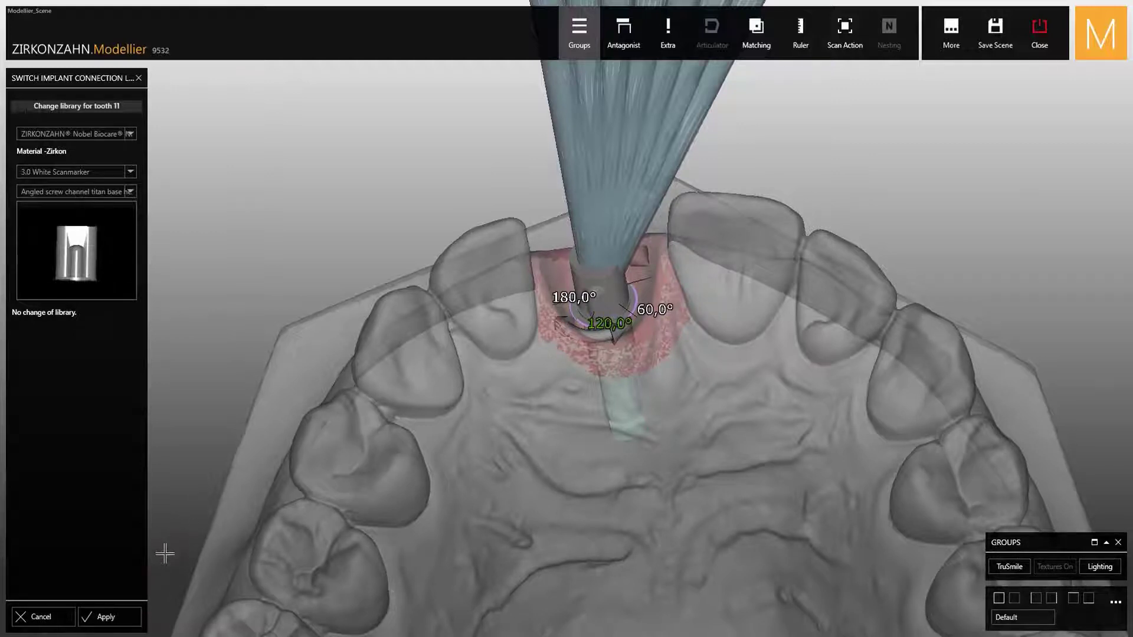
click(107, 617)
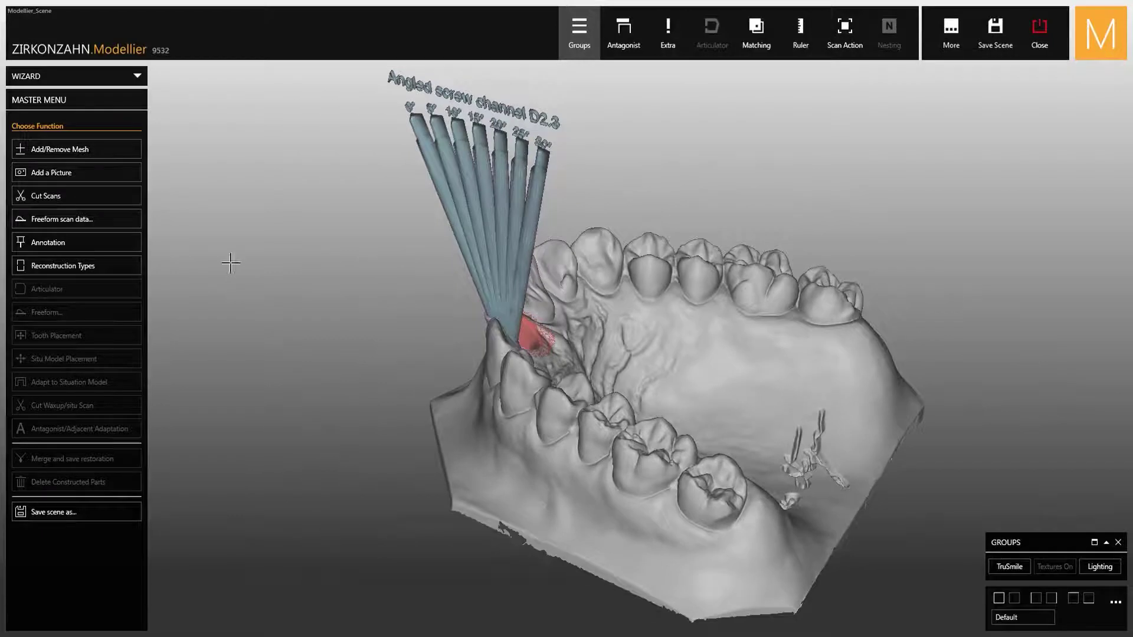
Step through Extract Tooth and Merge and Save Restorations into Freeform Merged Modellation.
click(147, 81)
click(127, 617)
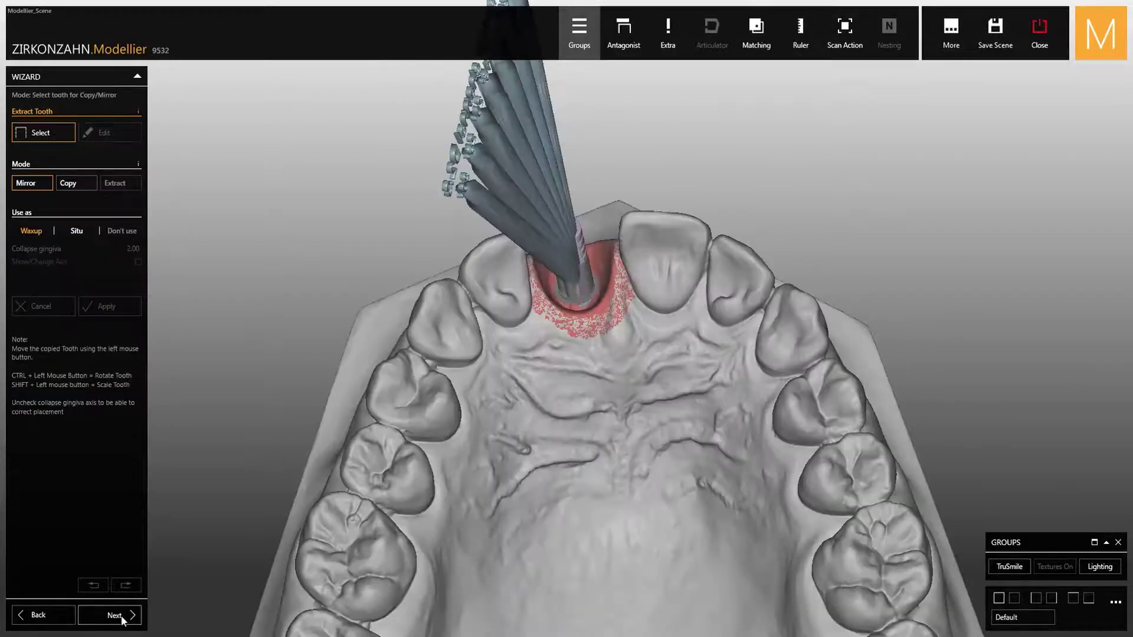
click(130, 617)
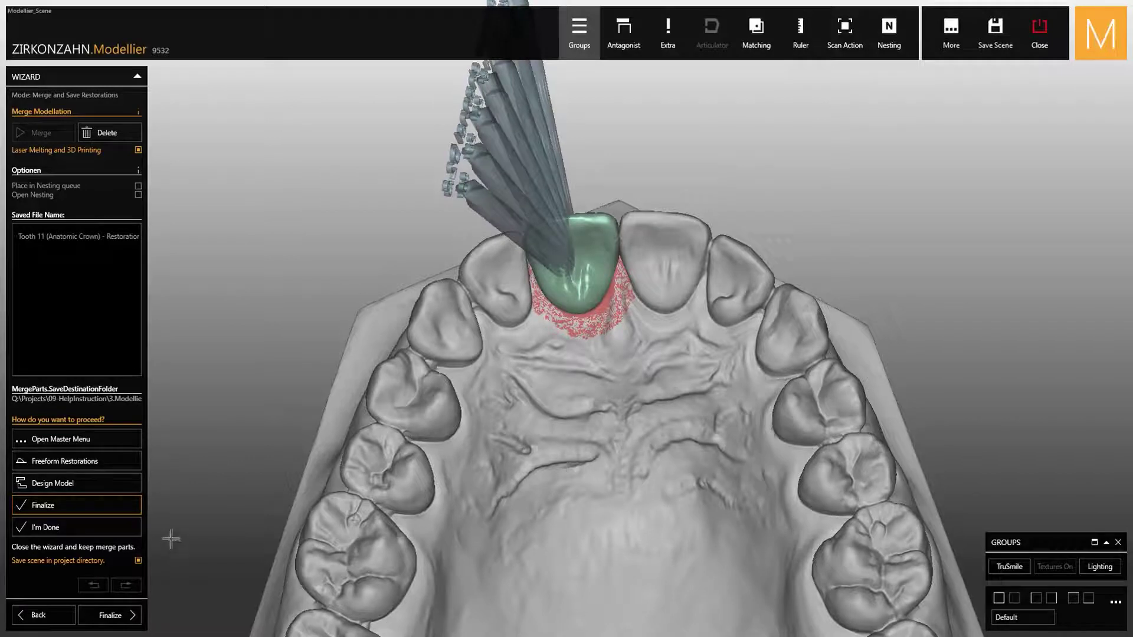
click(118, 466)
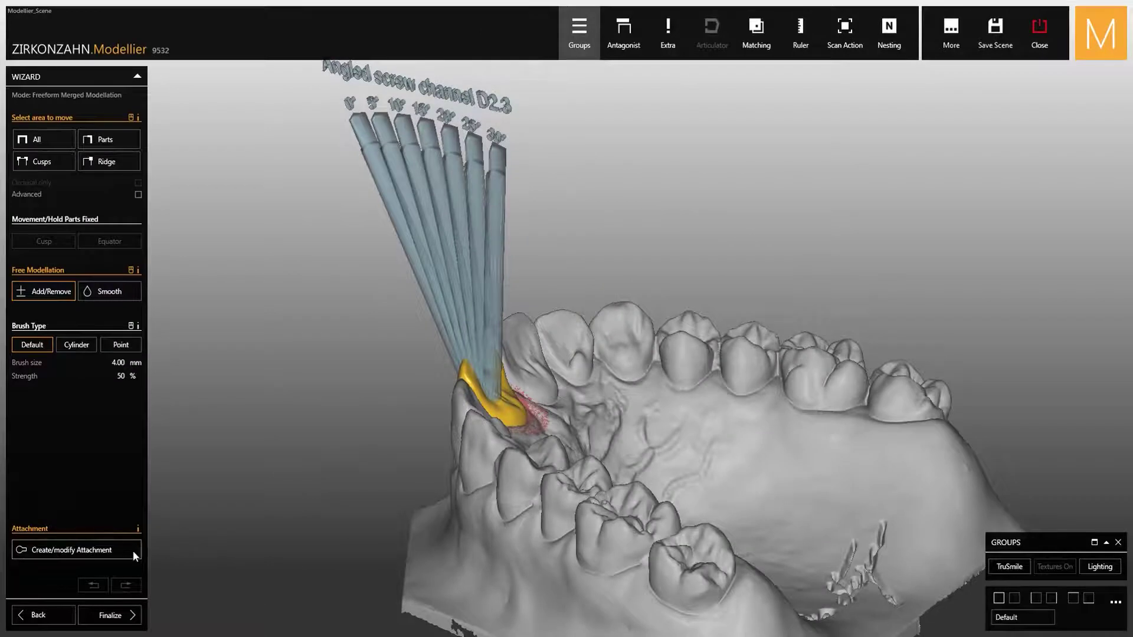
Choose the Zirkonzahn ASC angled screw channel D2.3 from the Attachment Library.
click(106, 550)
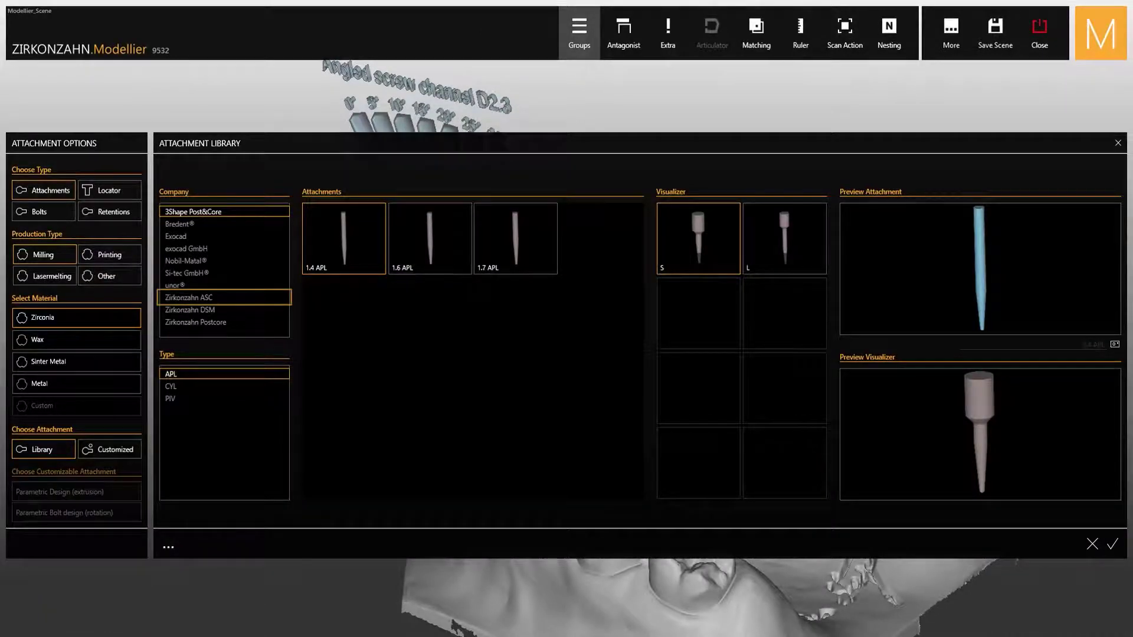
click(232, 299)
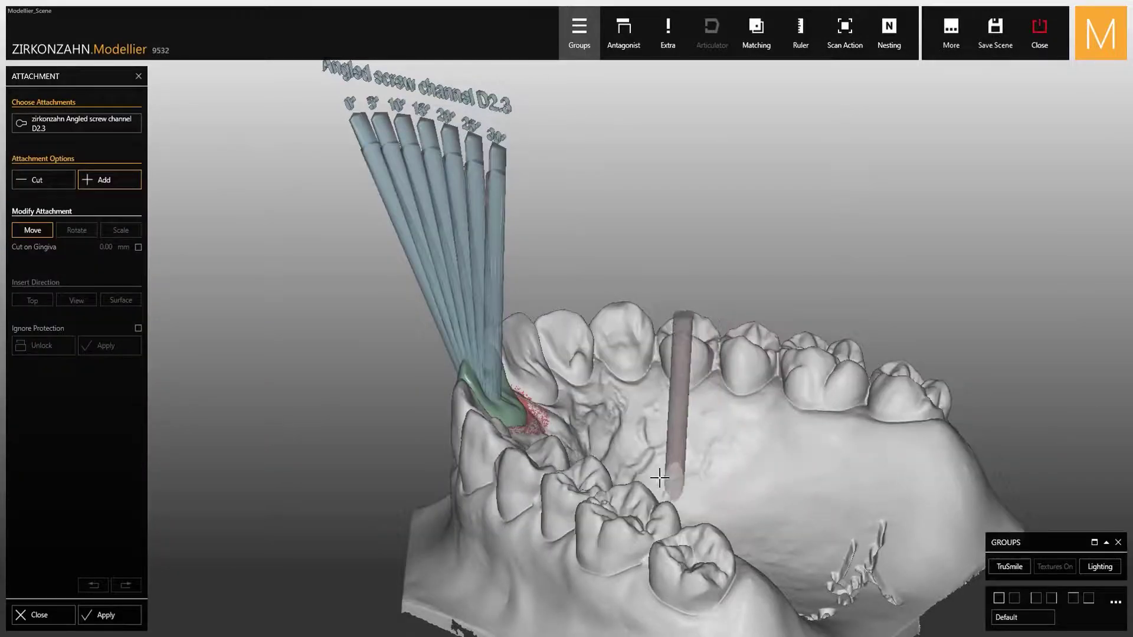
Place the D2.3 channel as a cutting channel on the front tooth and bring up point matching.
click(449, 413)
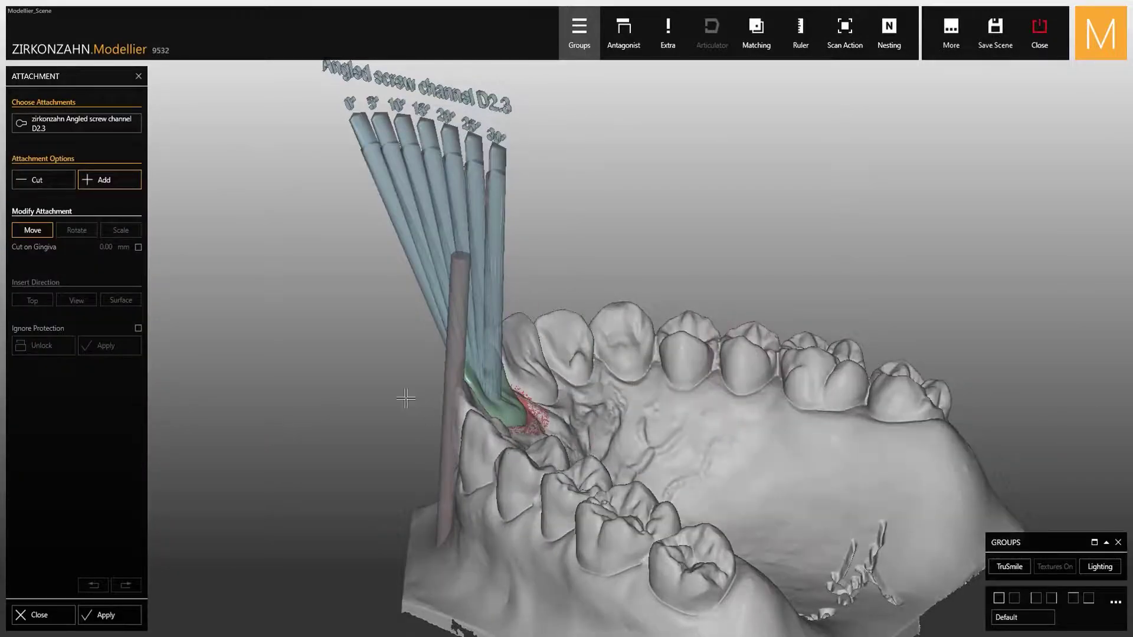
click(59, 180)
click(515, 408)
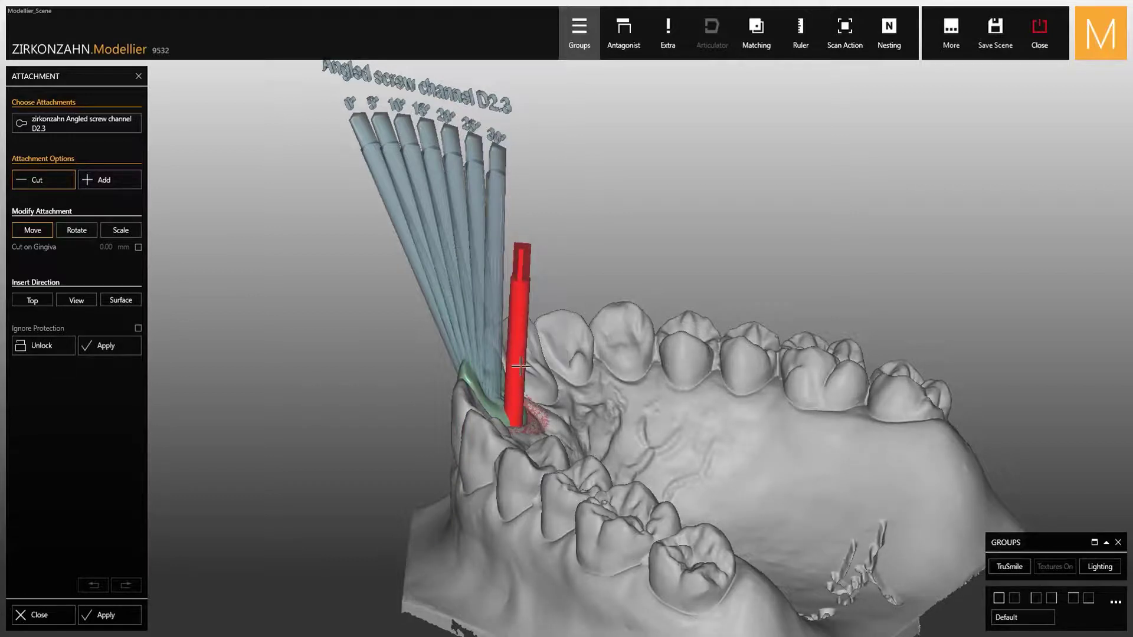
click(751, 54)
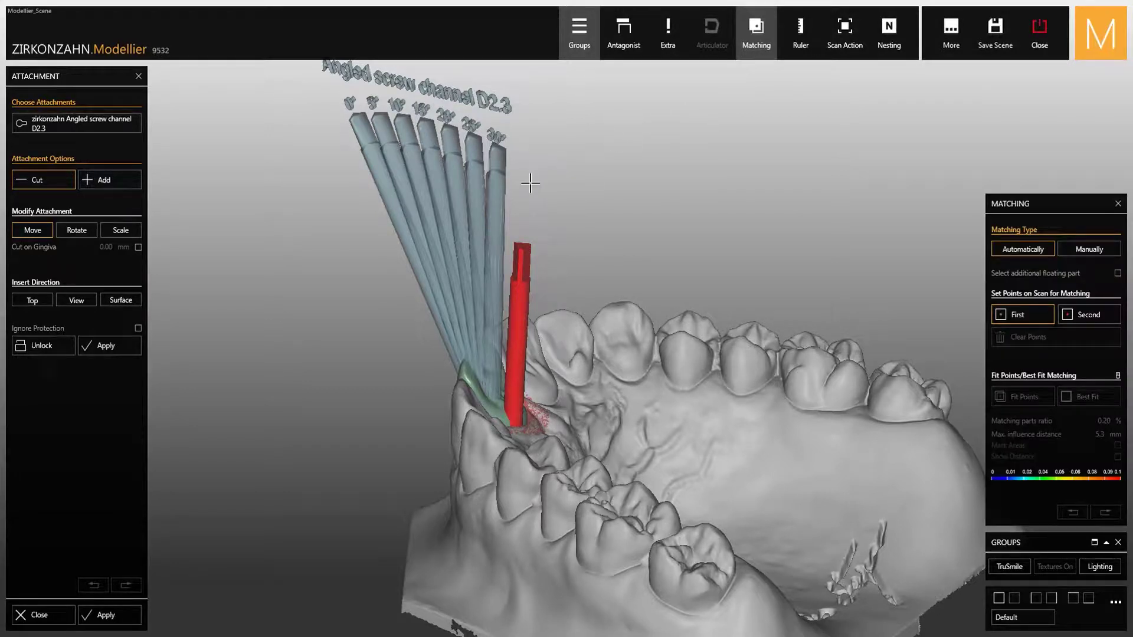
Display the tooth 11 abutment screw with flat shading only.
right_click(497, 193)
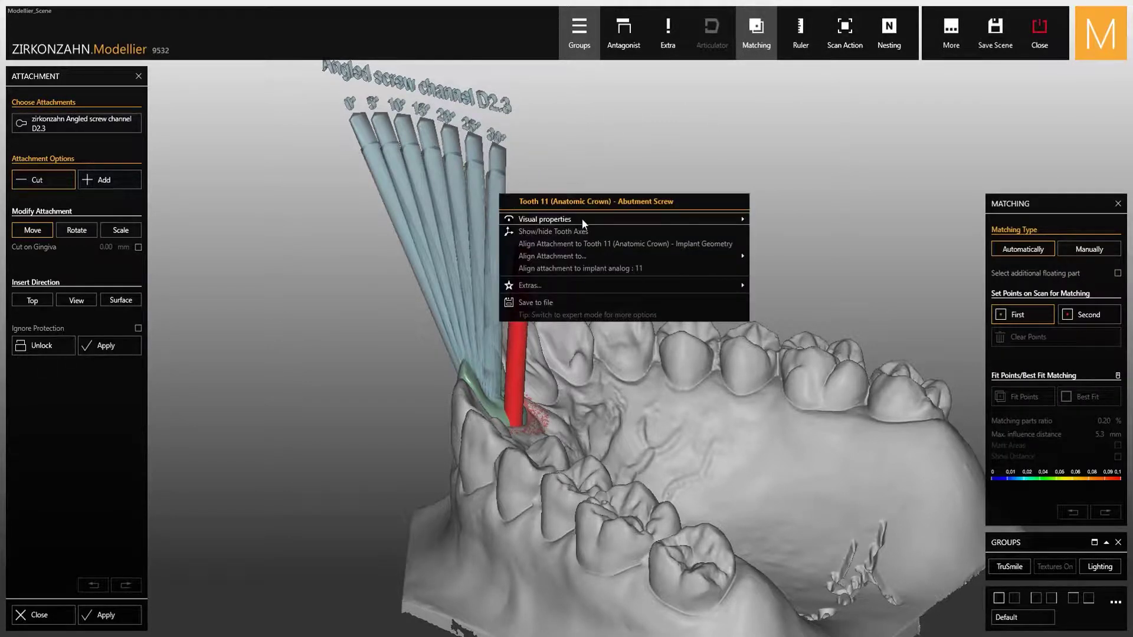
mouse_move(707, 217)
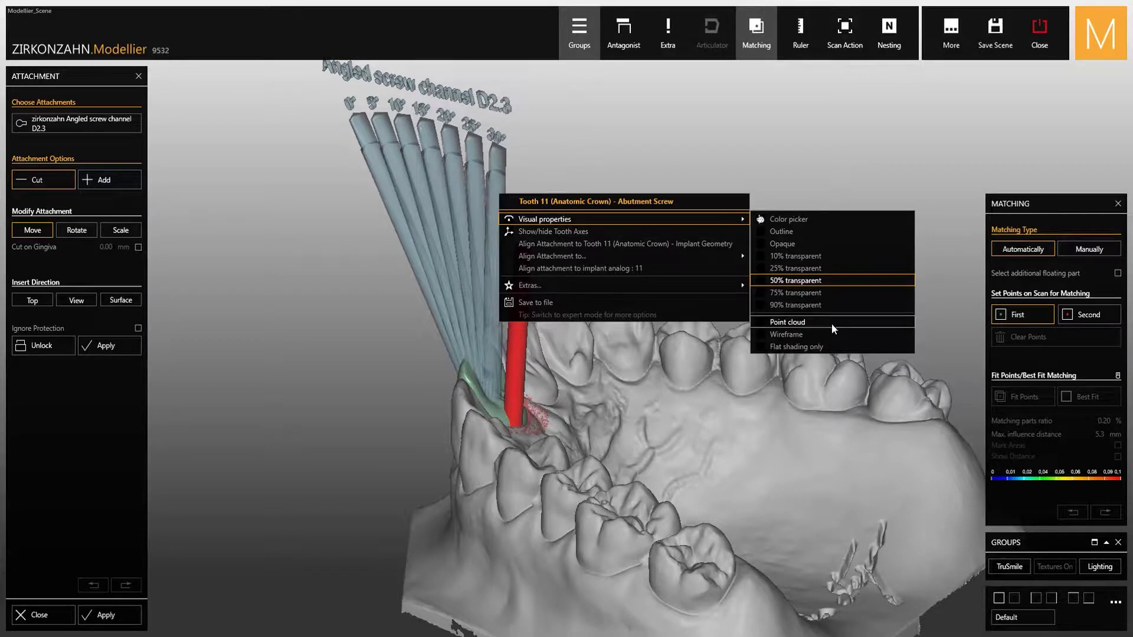
click(853, 346)
right_drag(472, 531, 506, 552)
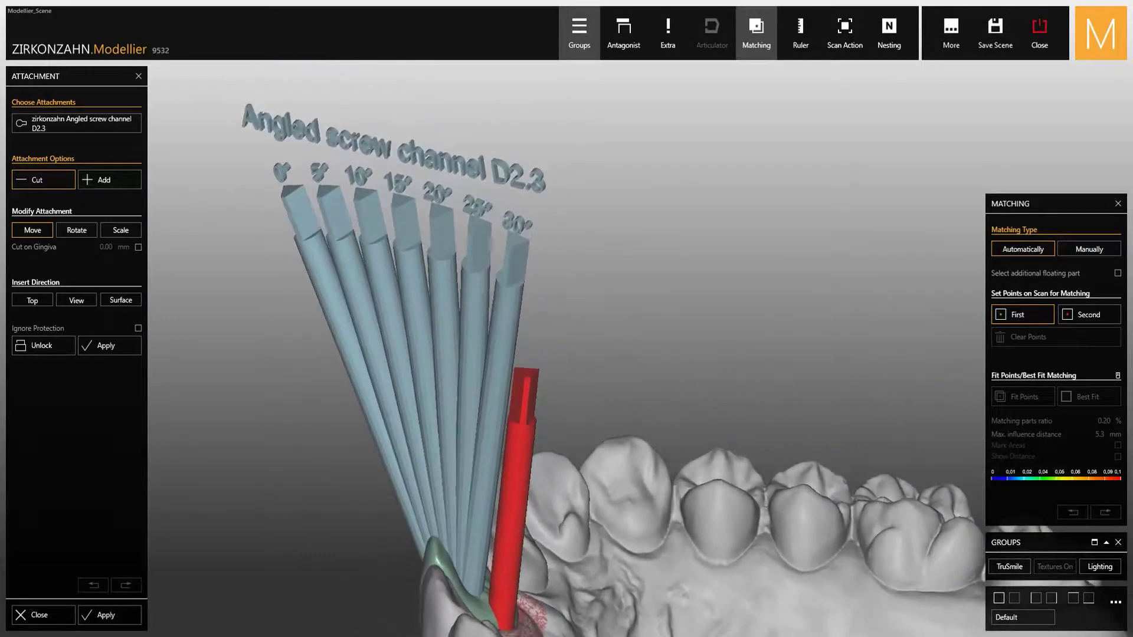
scroll(506, 552, up, 3)
Match two points on the red channel to the 25° channel and fit them.
click(522, 416)
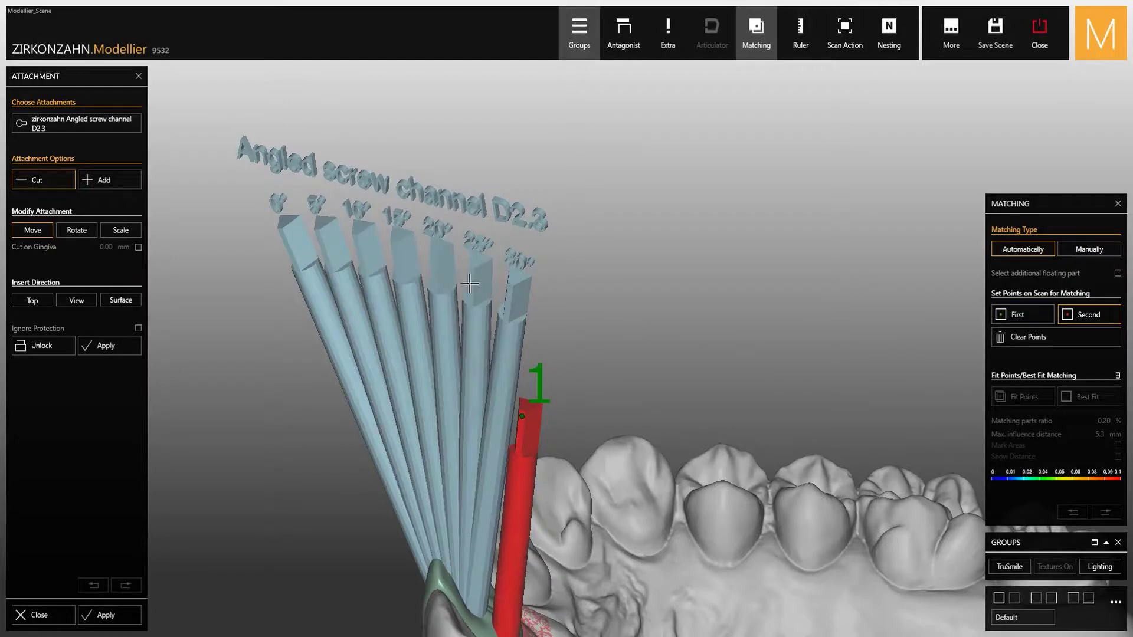
click(473, 278)
click(485, 293)
click(1024, 396)
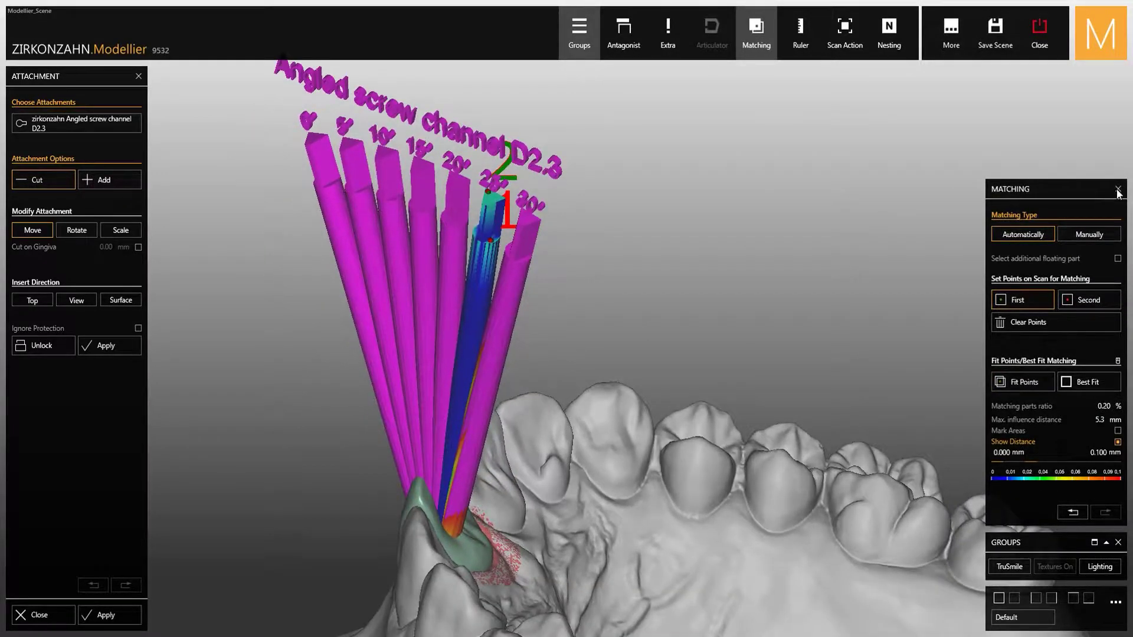
Apply the 25° screw channel cut to the crown with Ignore Protection enabled.
click(1117, 190)
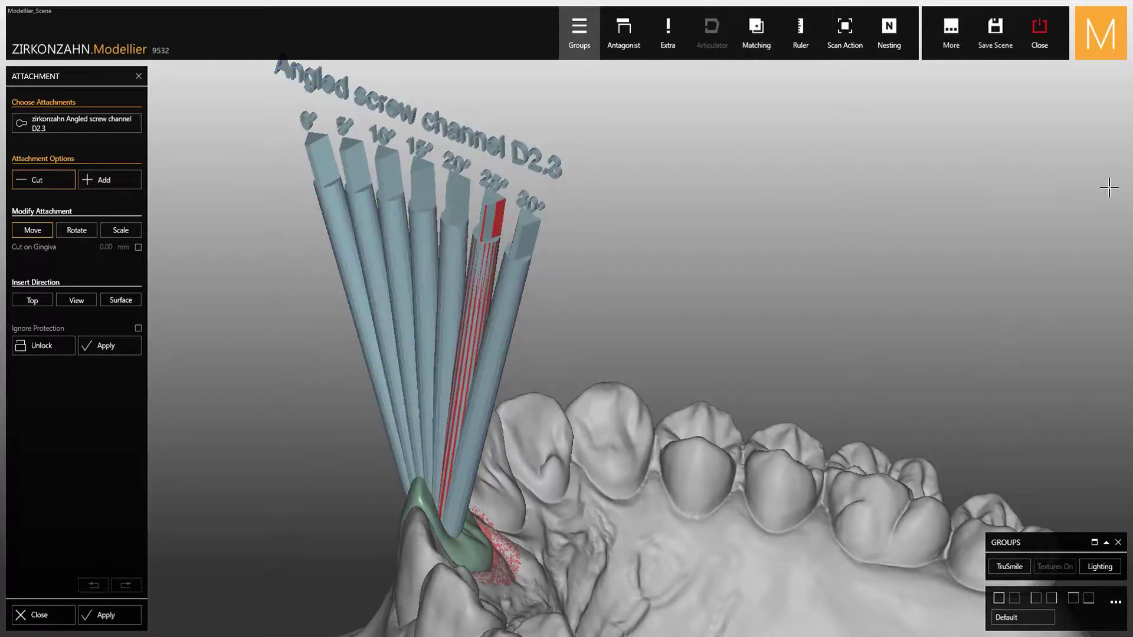
click(138, 328)
click(132, 349)
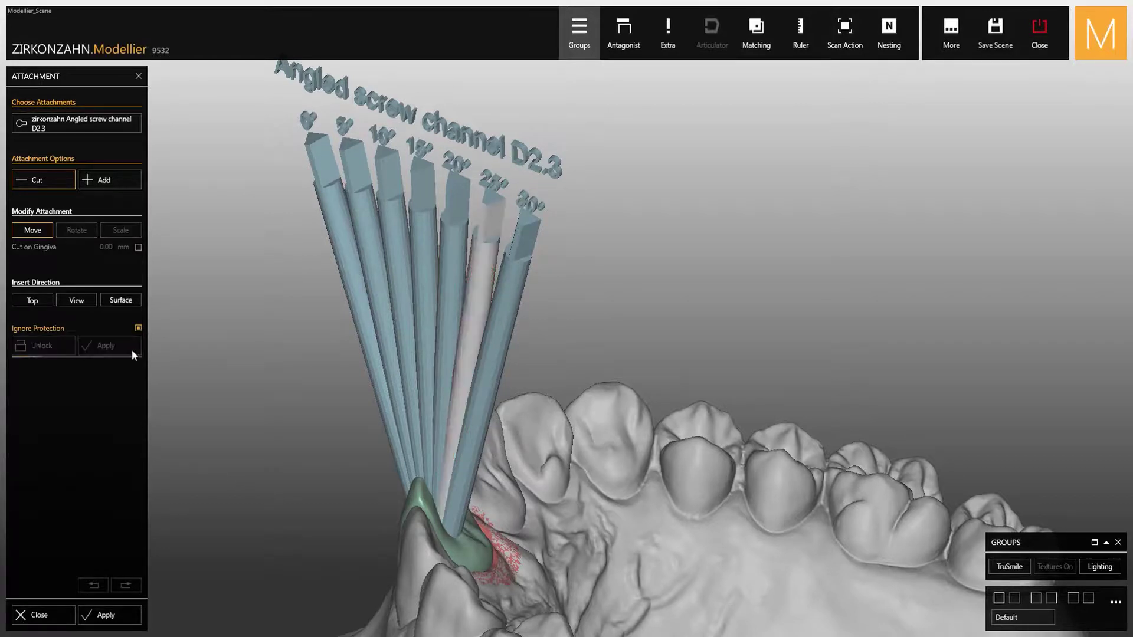
Close the Attachment panel to return to Freeform Merged Modellation.
click(131, 622)
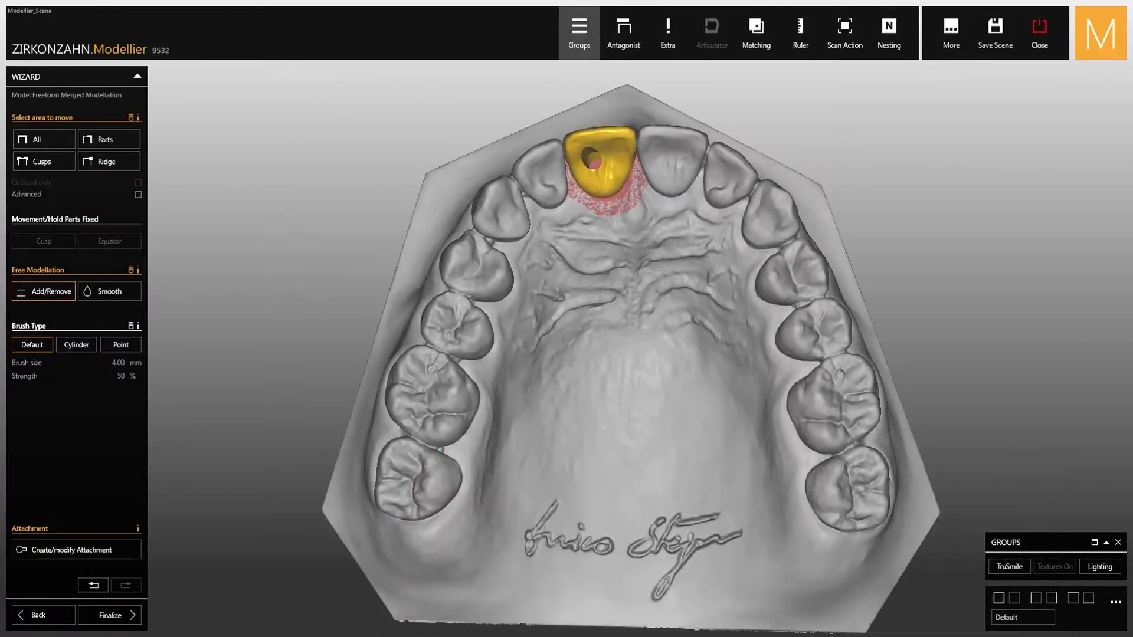